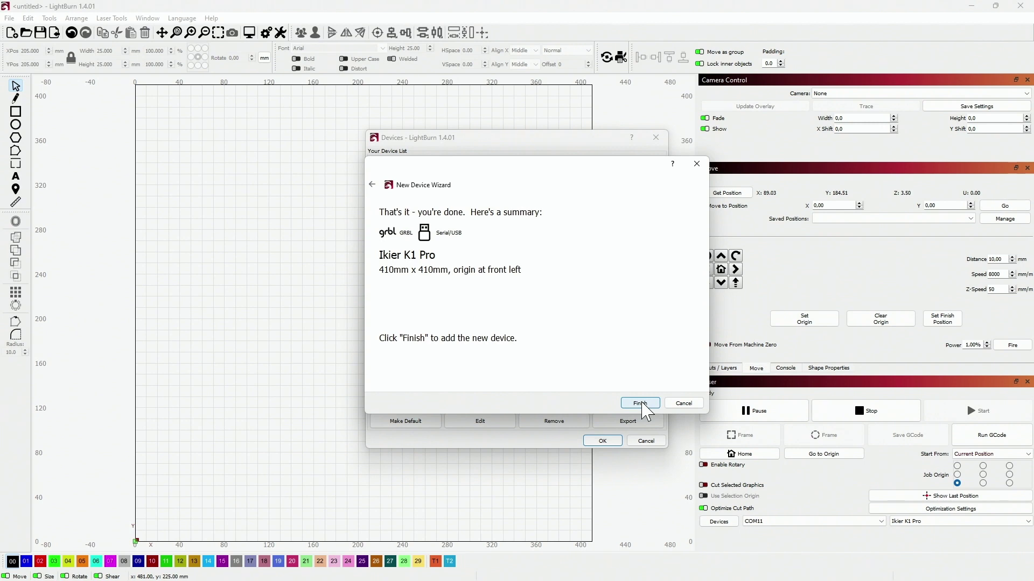
Complete the wizard so the Ikier K1 Pro GRBL device is added.
click(642, 404)
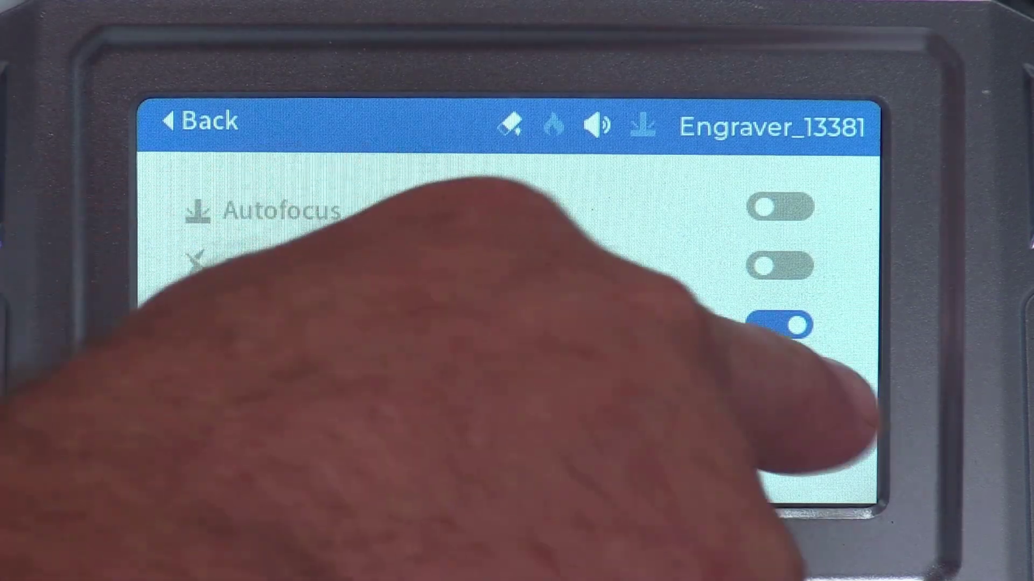
Switch on the Auxiliary positioning toggle and confirm the red-cross notice.
click(779, 384)
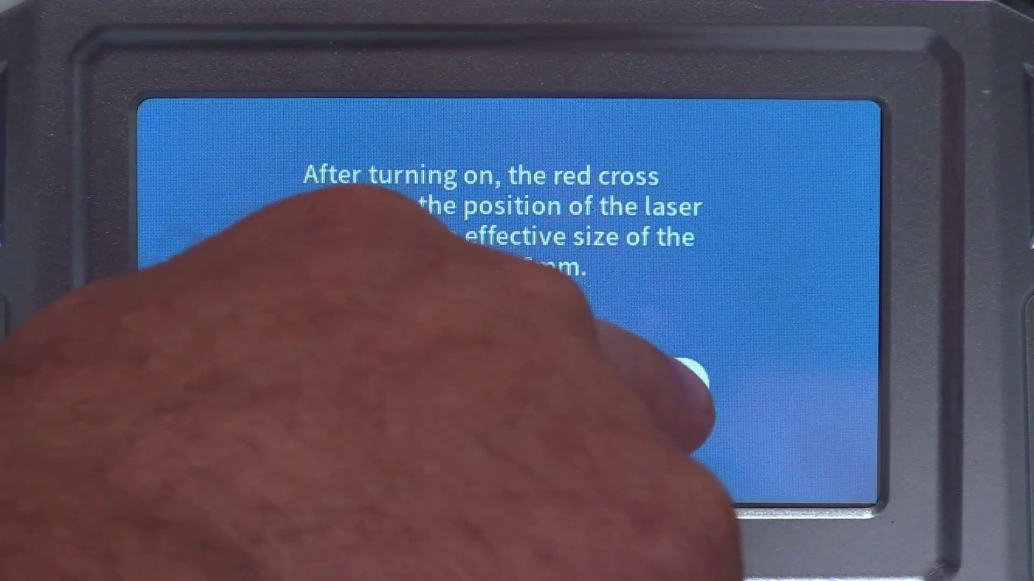
click(629, 385)
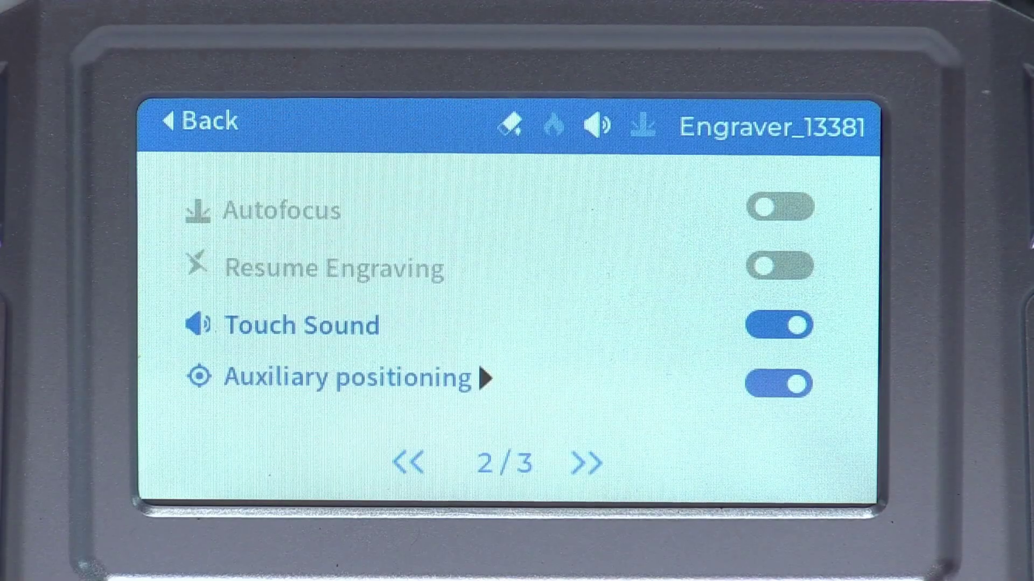